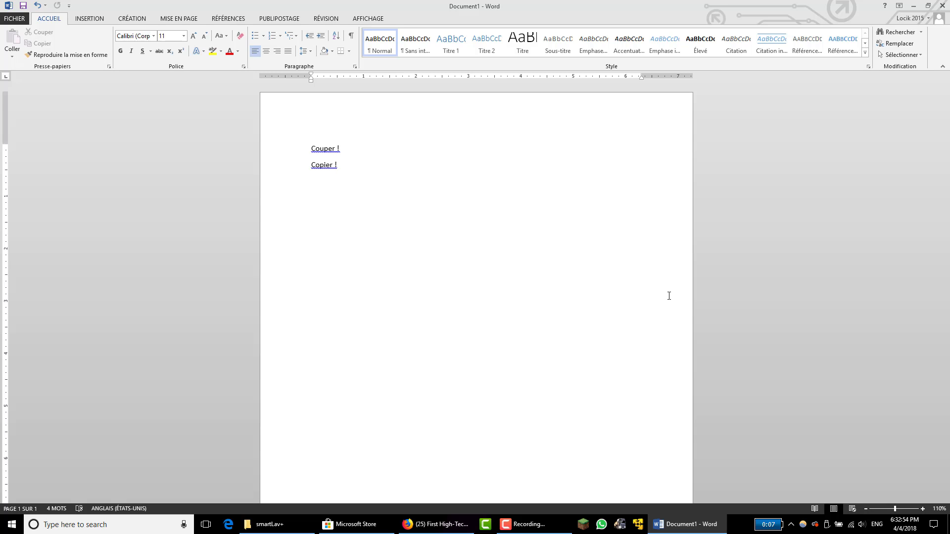
Step: Open the Word help window and close it again
key(F1)
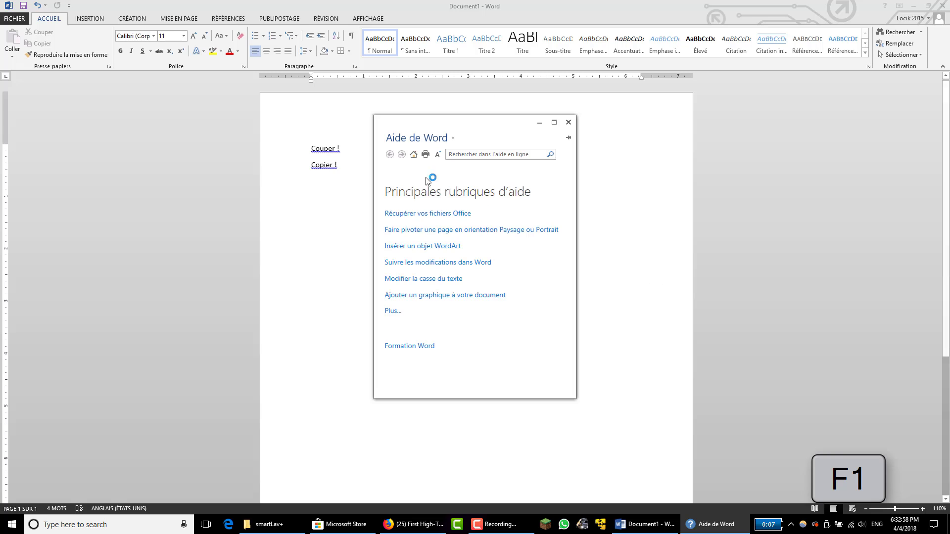
click(568, 123)
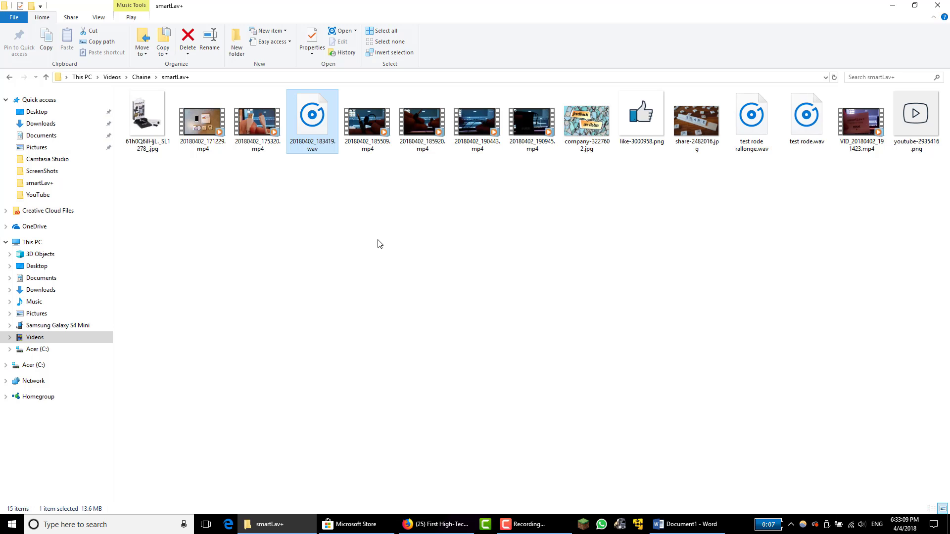
Step: In File Explorer, open the name of 20180402_183419.wav for editing and view the commands available for that file
key(F2)
key(F2)
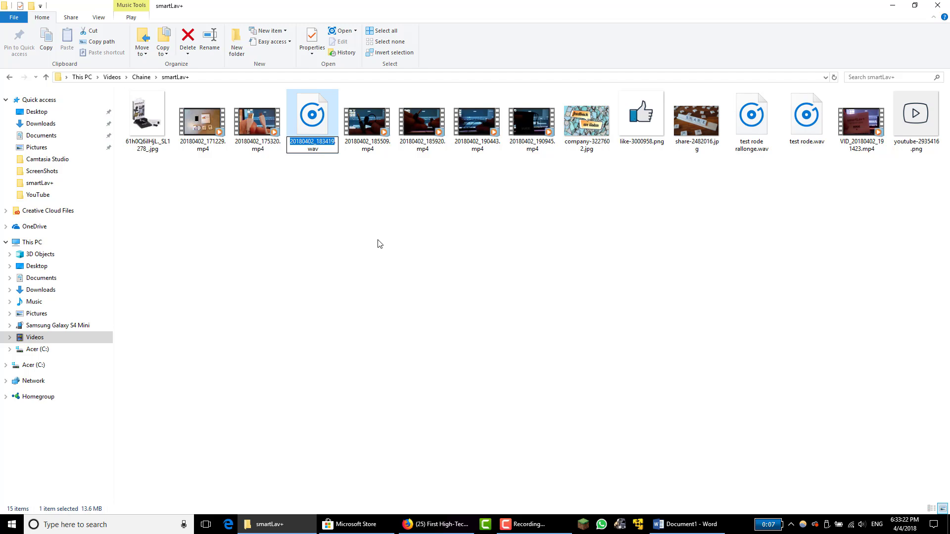
click(318, 129)
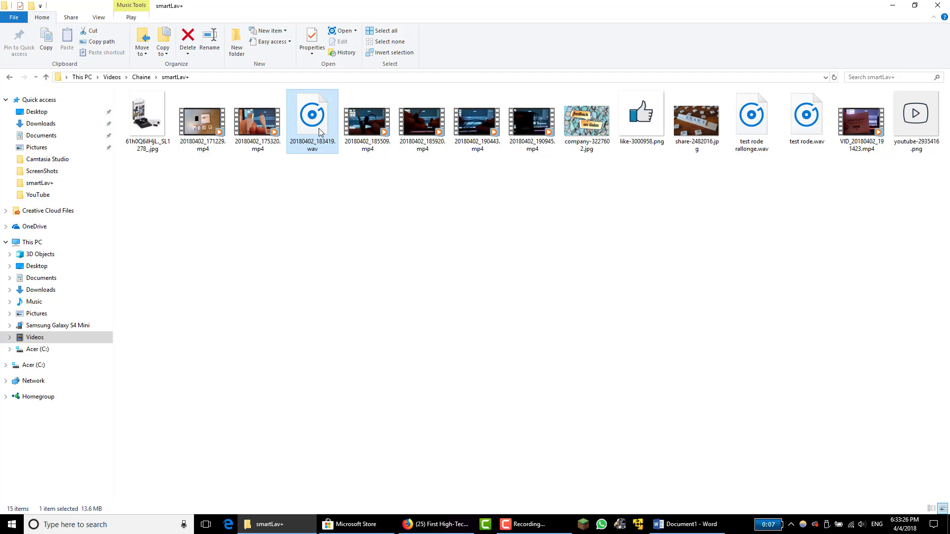
right_click(319, 131)
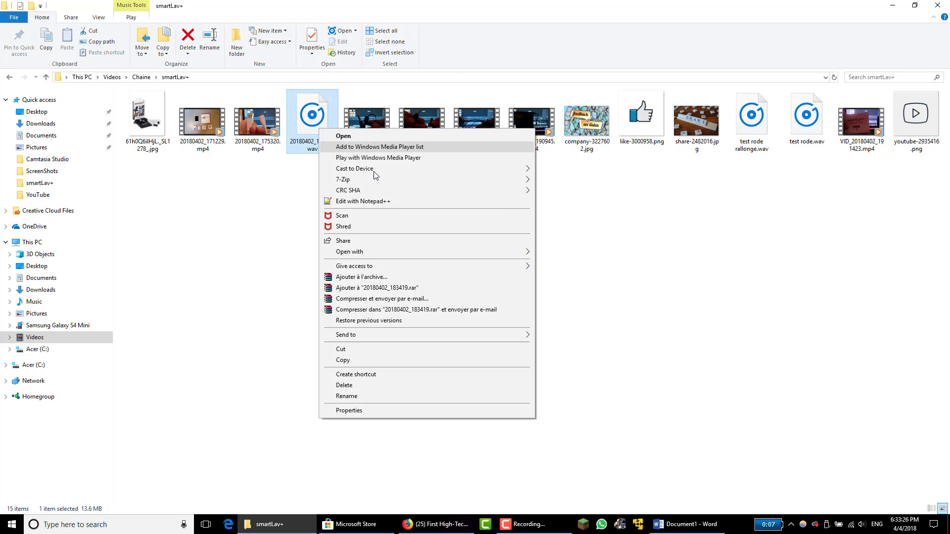
click(257, 367)
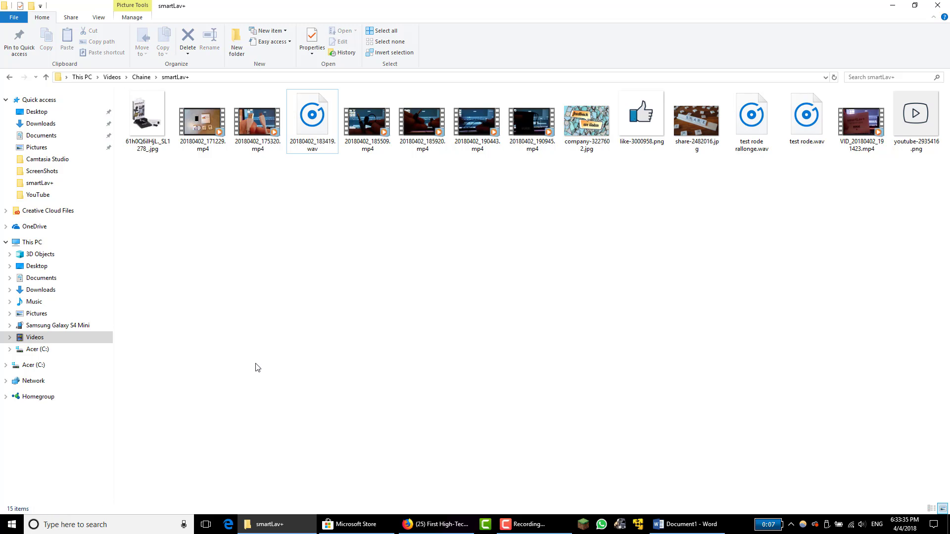
Step: Select all the files in the smartLav+ folder
key(ctrl+a)
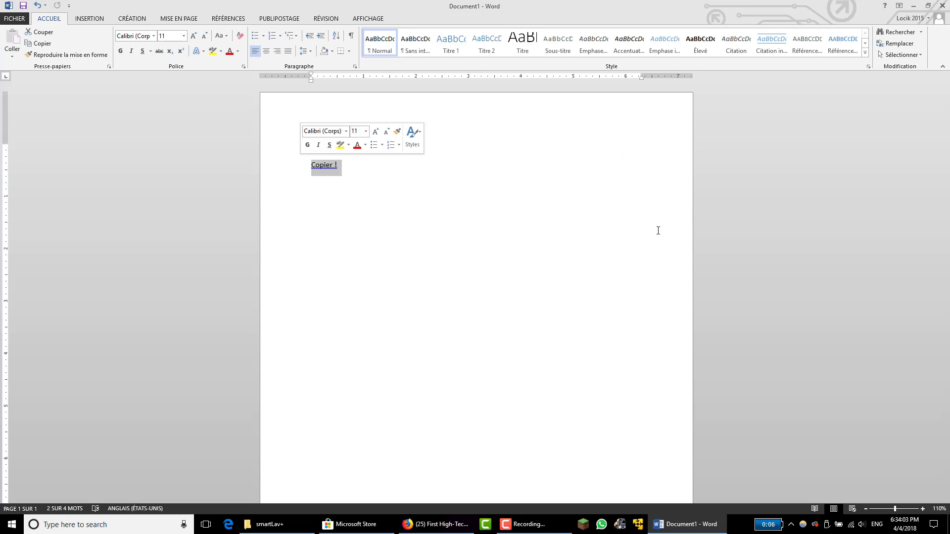
Step: In the Word document, copy the "Copier !" line and cut the "Couper !" line
key(ctrl+c)
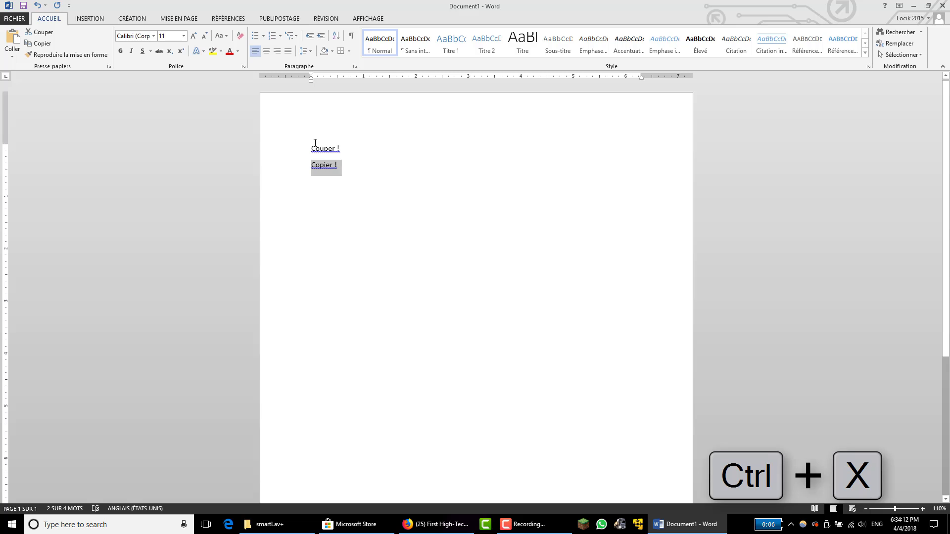
drag(312, 148, 350, 145)
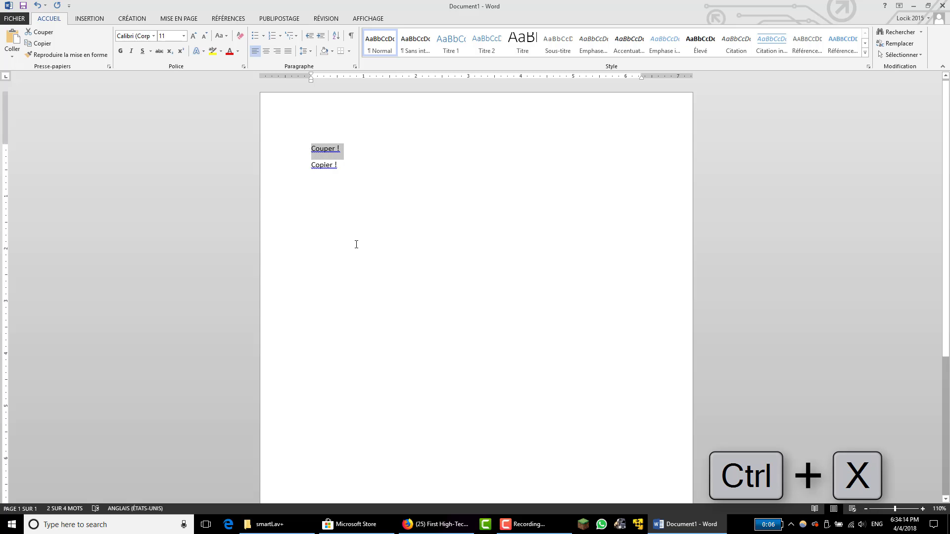
key(ctrl+x)
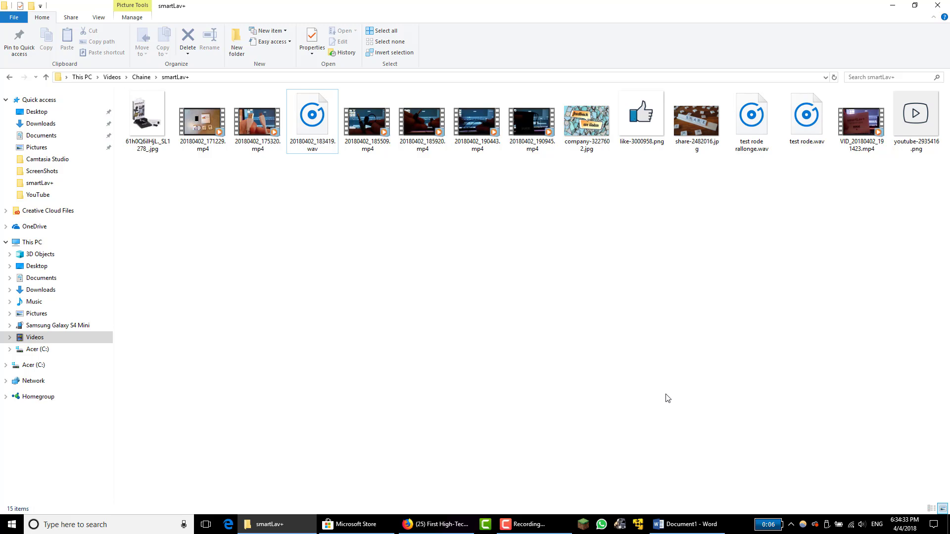
Step: Switch to File Explorer and create a new folder inside smartLav+
key(ctrl+shift+n)
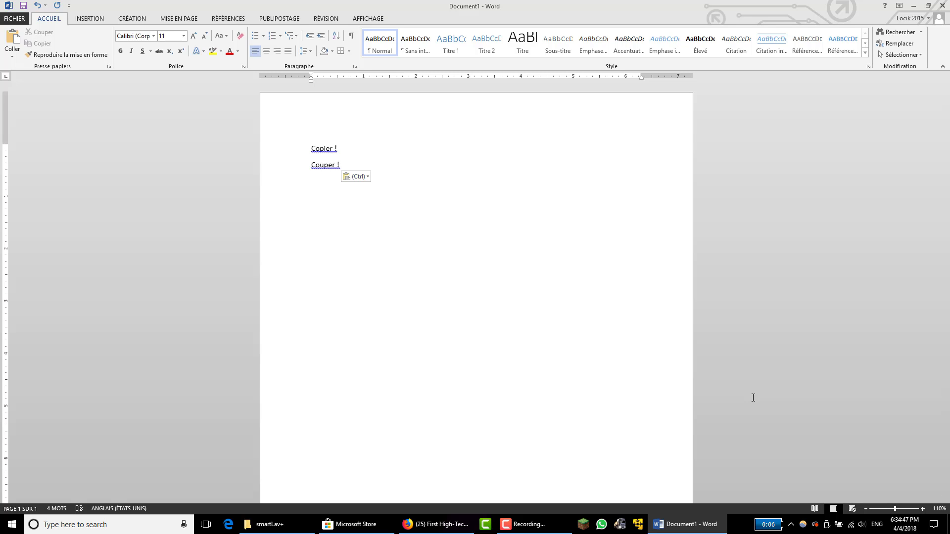
Step: Switch to Word, look through the recently used documents available for opening, and bring up the print page
key(ctrl+o)
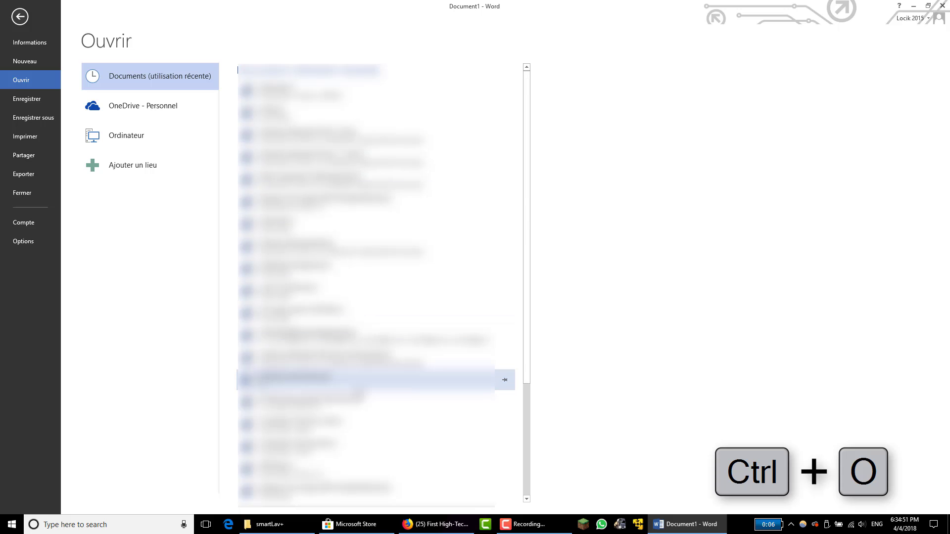
scroll(376, 282, down, 3)
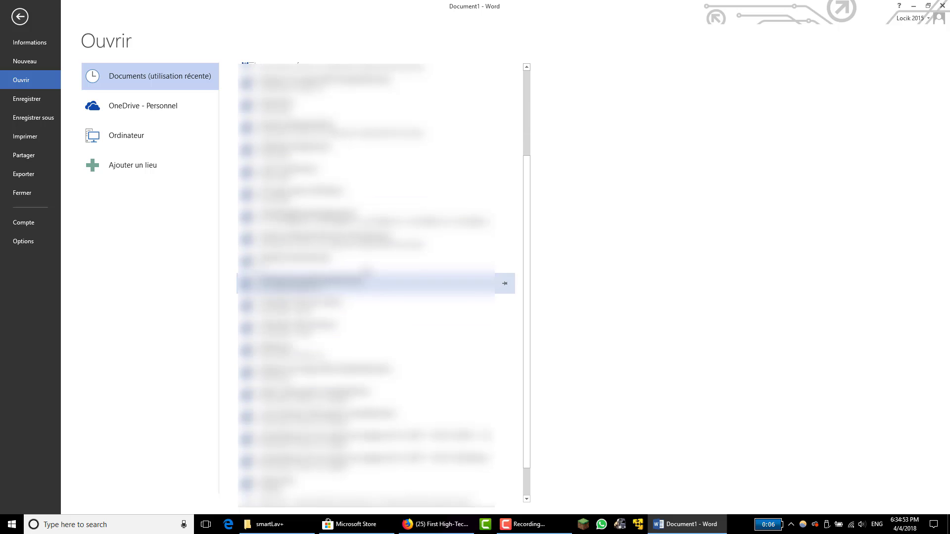
scroll(366, 272, up, 2)
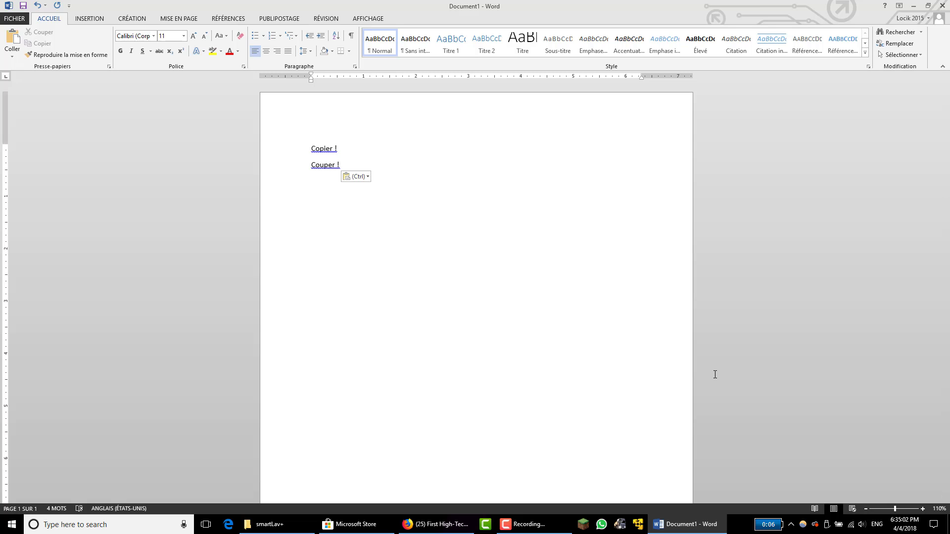
key(ctrl+p)
Step: View the Save As options for Ordinateur and browse for a destination folder without saving the document
key(ctrl+s)
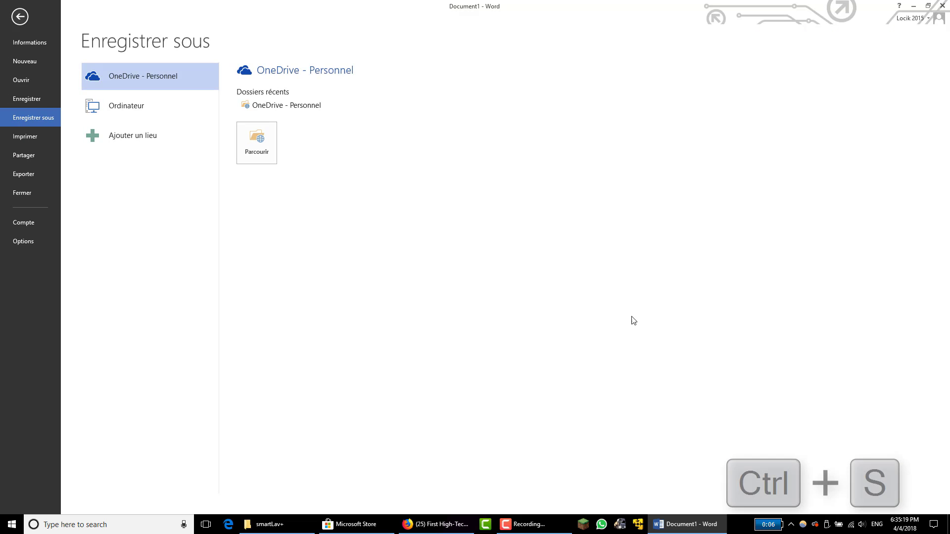
click(142, 105)
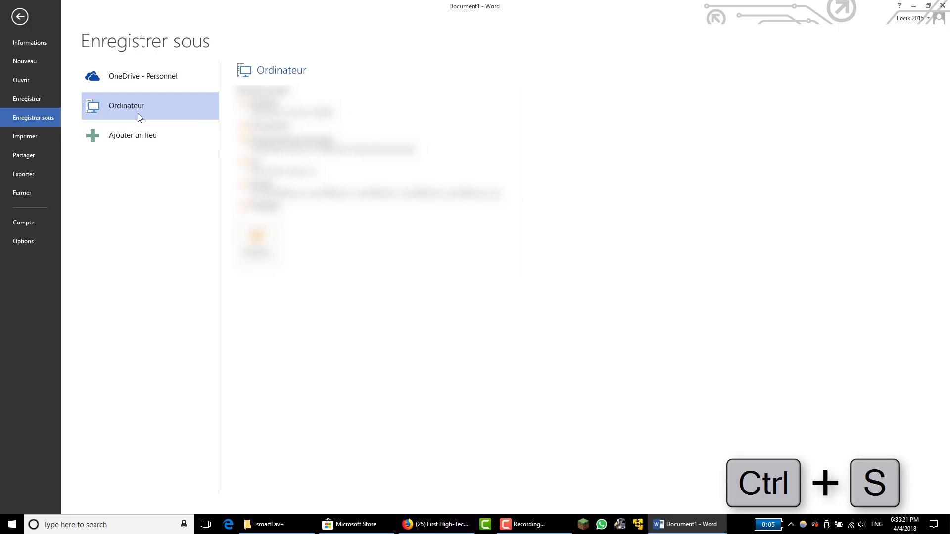
click(256, 240)
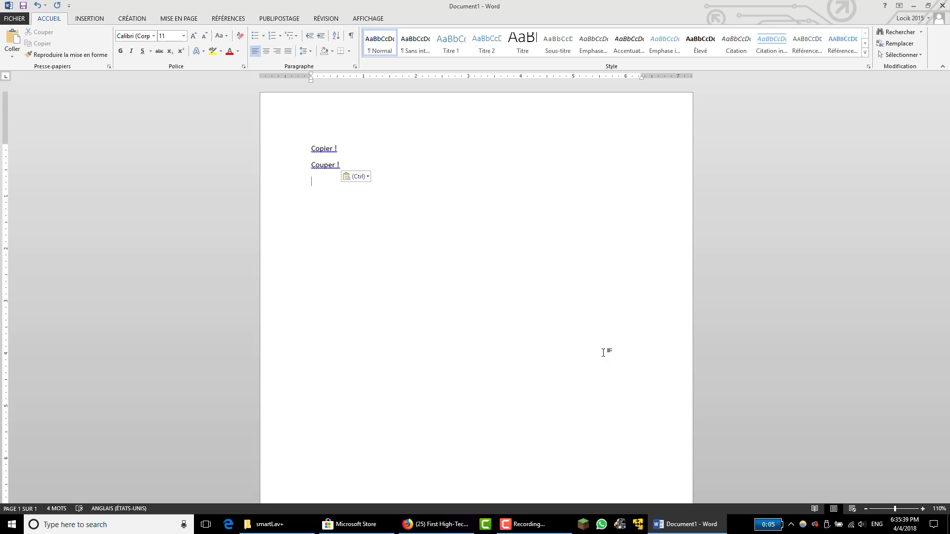
Step: Undo the last paste in the Word document
key(ctrl+z)
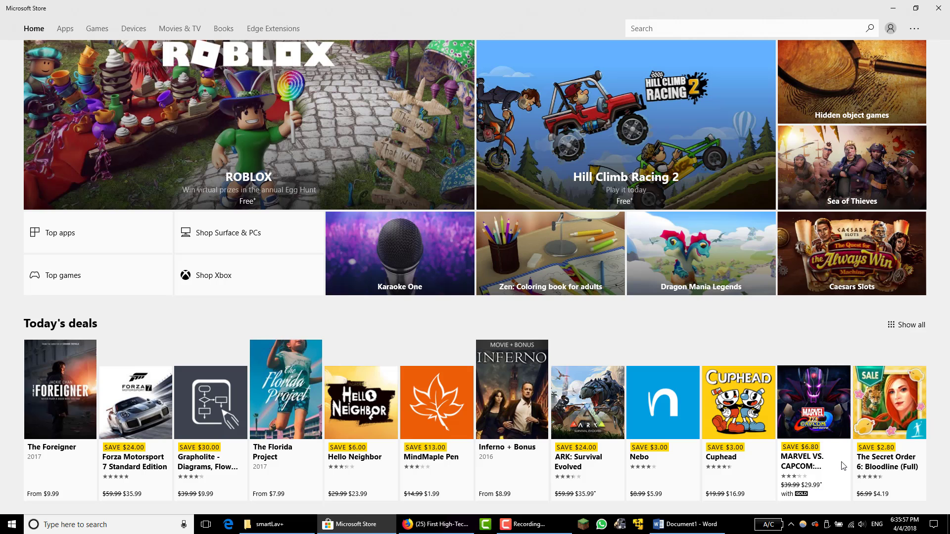
Step: Close the Microsoft Store app
key(alt+F4)
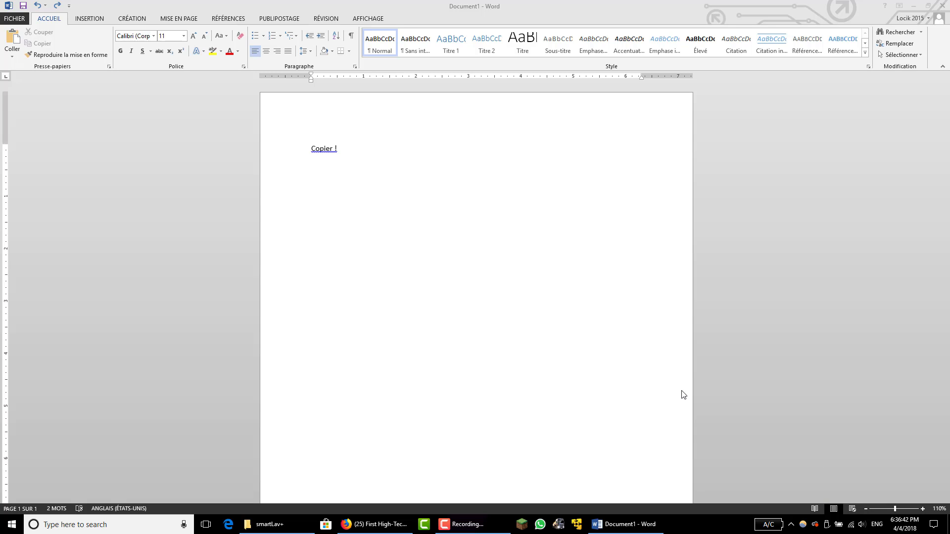
Step: View the computer's Sleep, Shut down and Restart options without choosing any of them
click(12, 526)
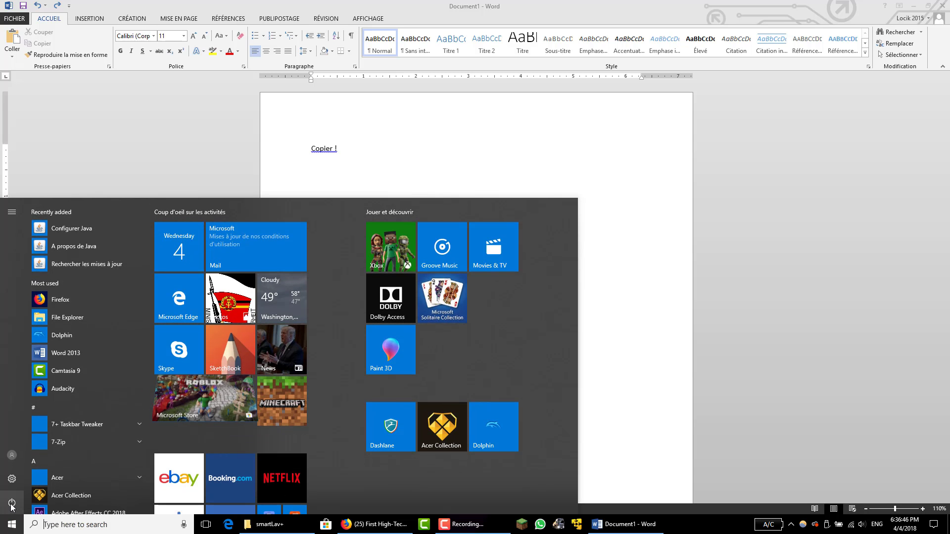
click(12, 503)
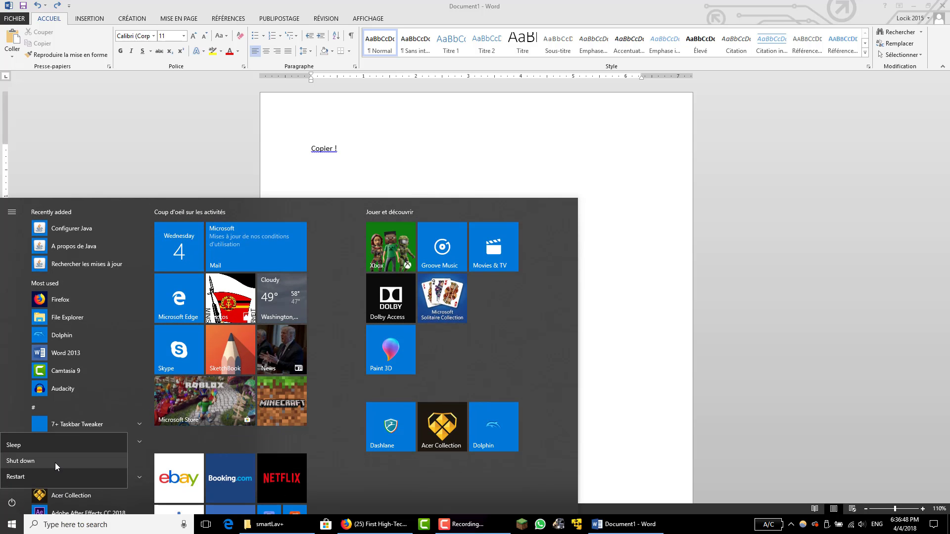
key(Escape)
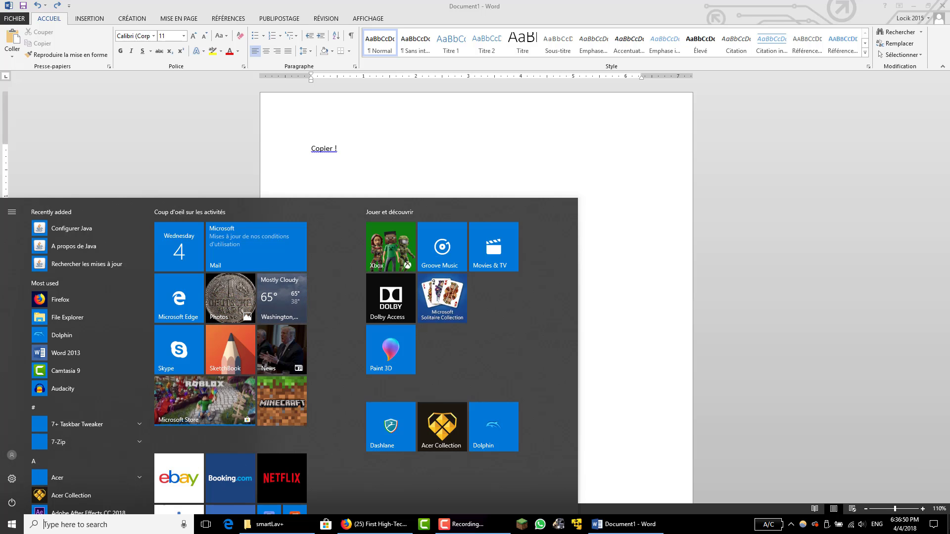
click(940, 493)
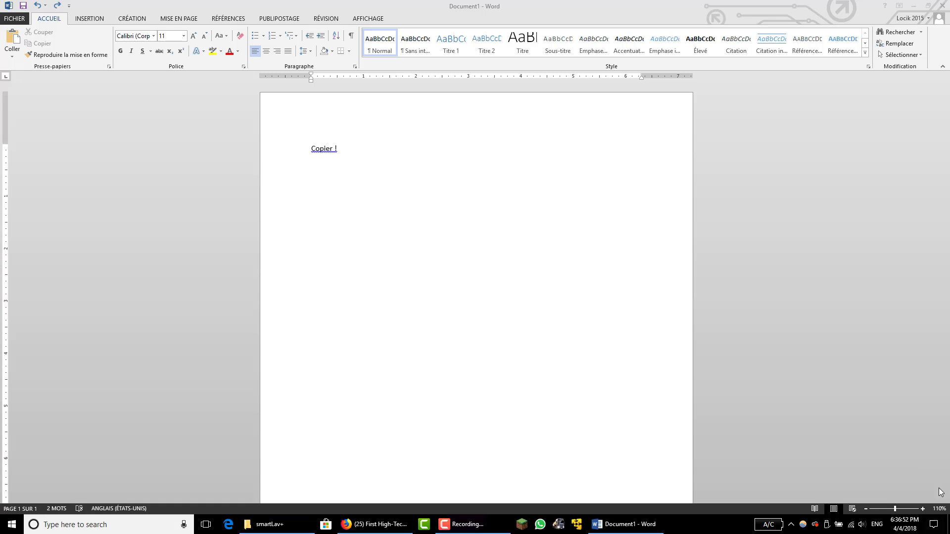
Step: Minimise all open windows to show the desktop
click(948, 524)
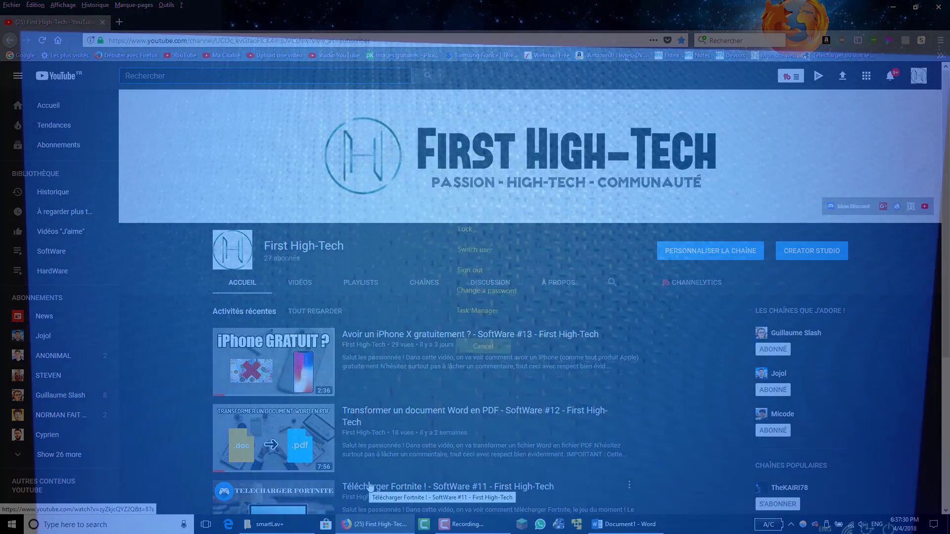
Step: Bring up the Windows security options screen, and view the quick system commands of the Start button
key(ctrl+alt+Delete)
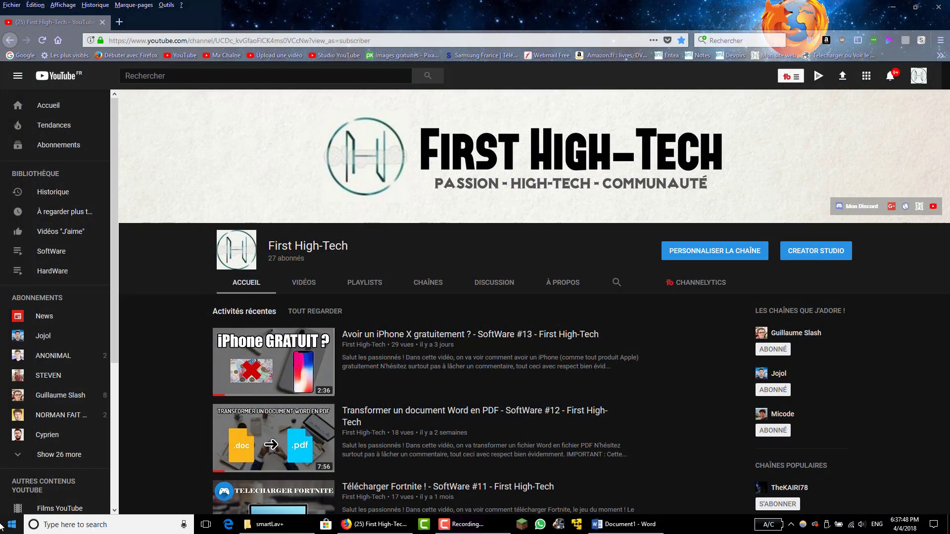
right_click(19, 528)
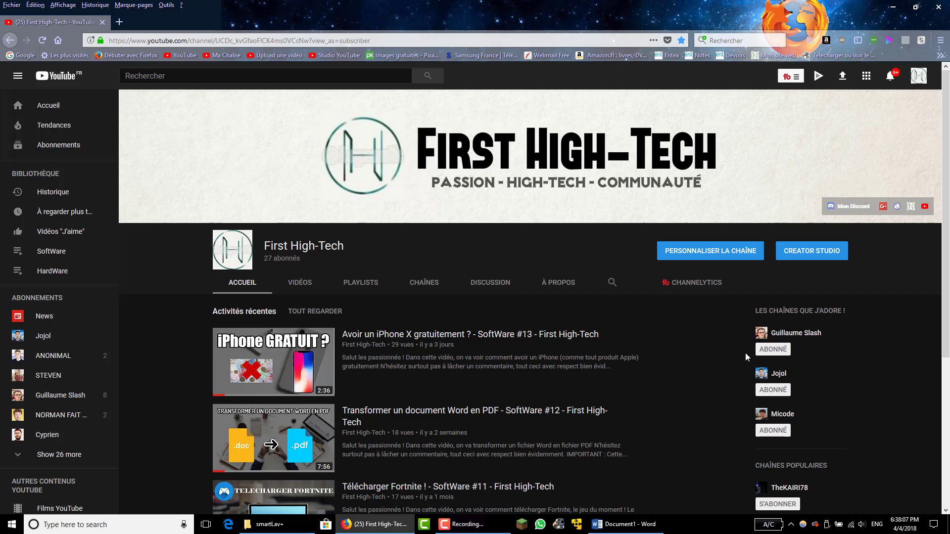
Step: Cycle through all open windows in the window switcher and return to the Firefox window
key(alt+Tab)
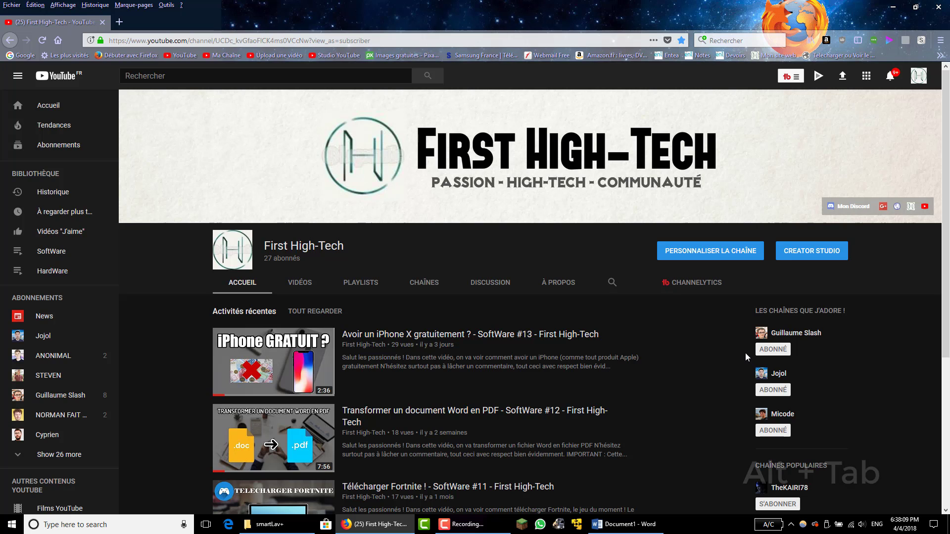
key(alt+Tab)
key(alt+Tab)
key(alt+Tab)
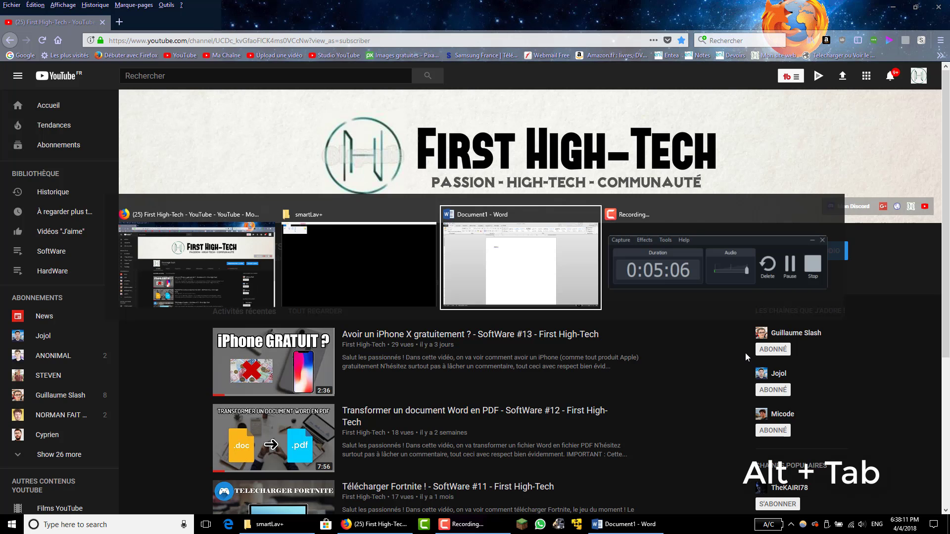
key(alt+Tab)
key(alt+Tab)
key(alt+Tab)
key(alt+Tab)
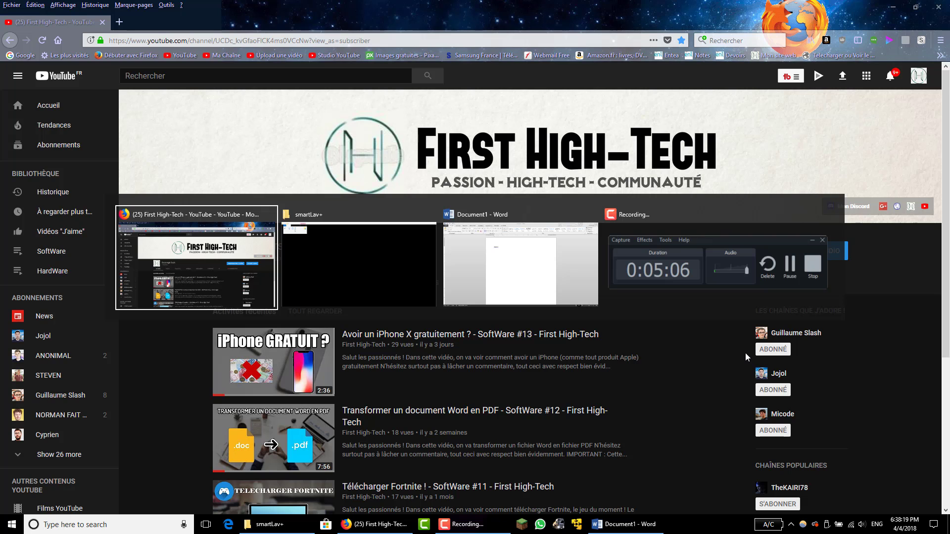
key(alt)
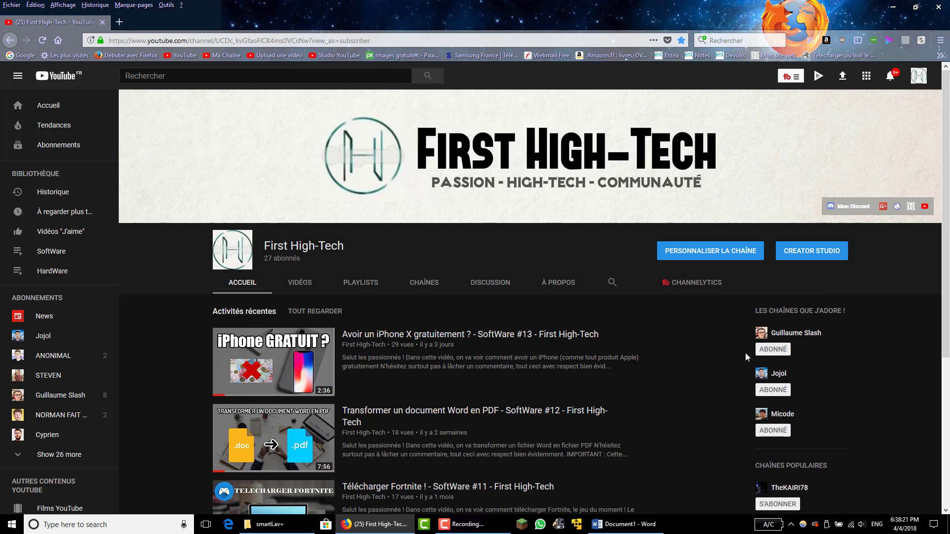
Step: Switch back and forth between the Firefox window and the smartLav+ folder window, ending on the folder
key(alt+Tab)
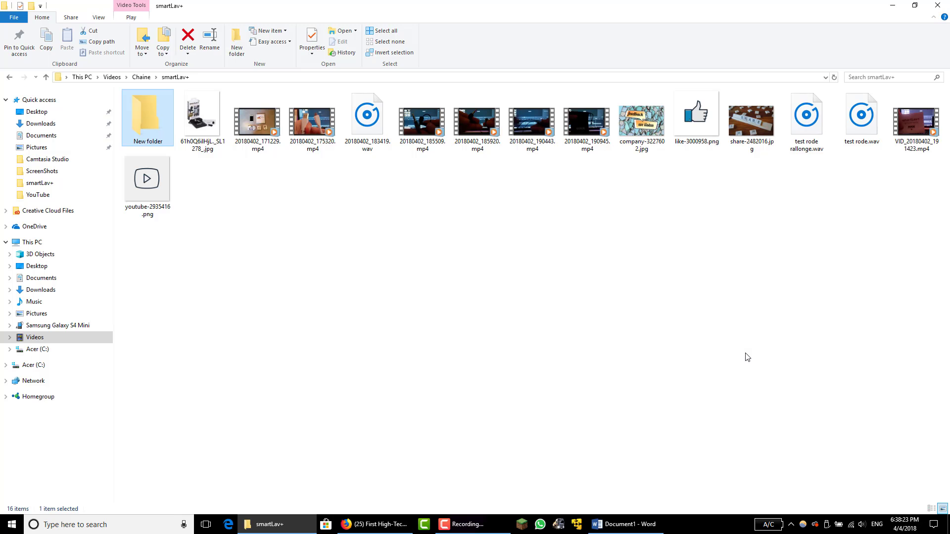
key(alt+Tab)
key(alt+Tab)
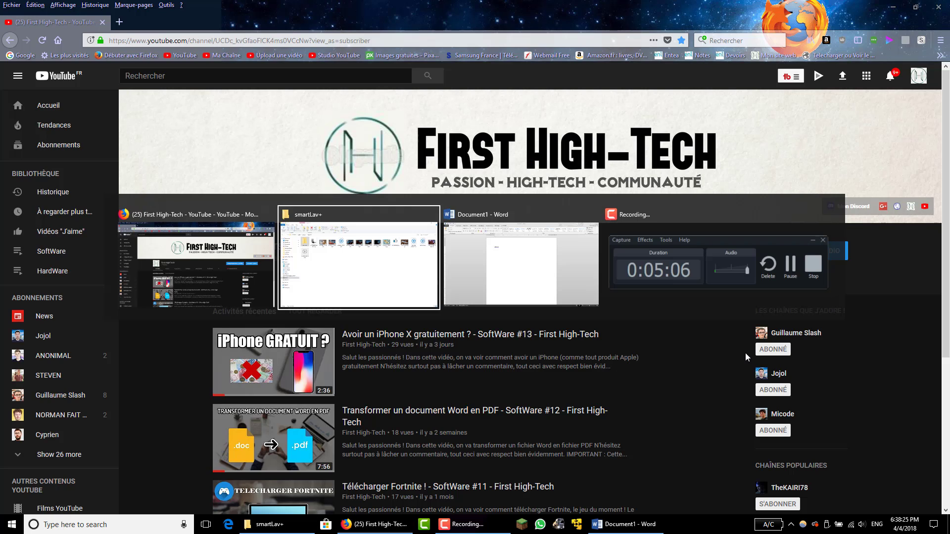
key(alt+Tab)
key(alt+Tab)
key(alt+Tab)
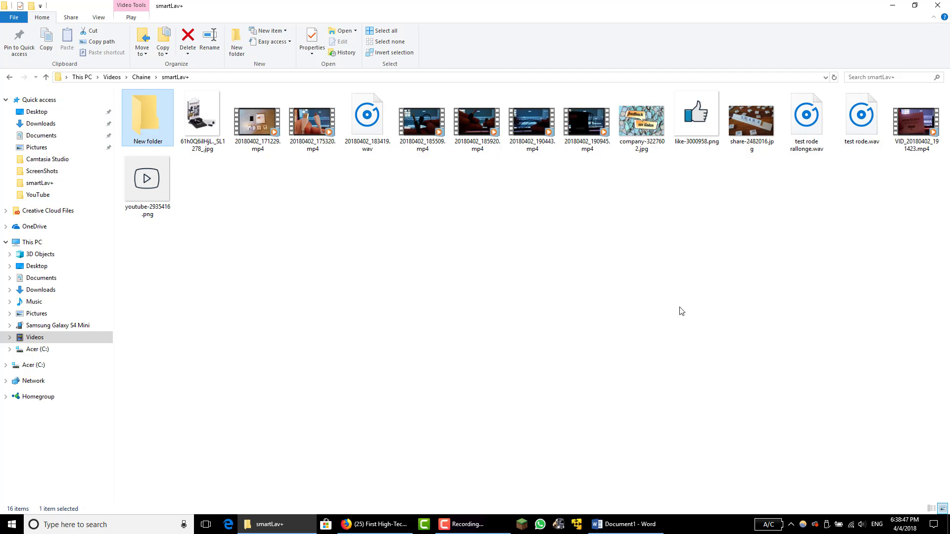
Step: Delete New folder from smartLav+ and open the Recycle Bin from the desktop
key(Delete)
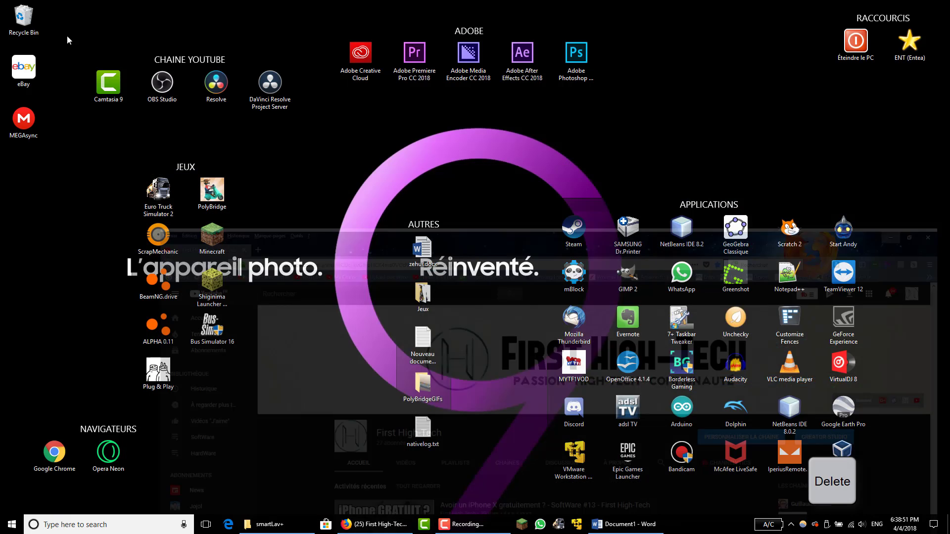
double_click(20, 20)
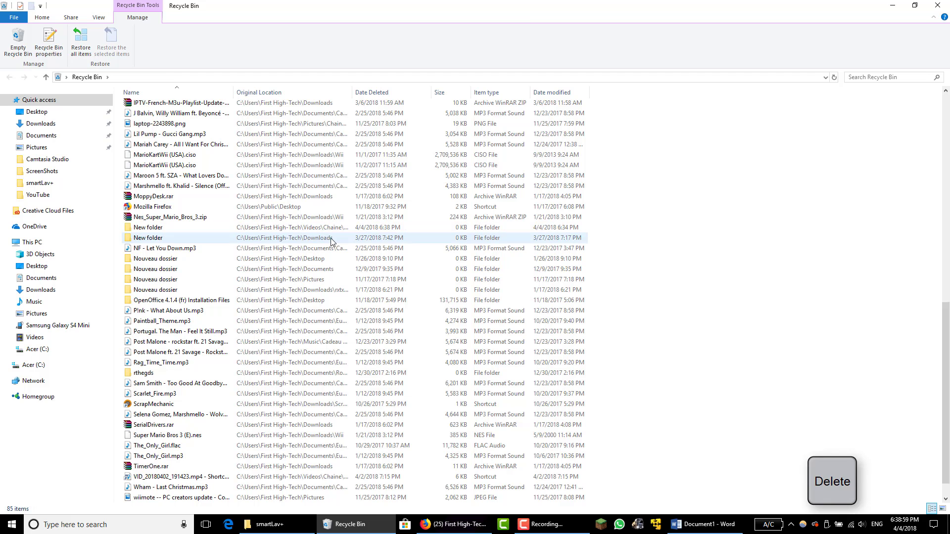
Step: Permanently delete the New folder that came from smartLav+ out of the Recycle Bin
click(340, 229)
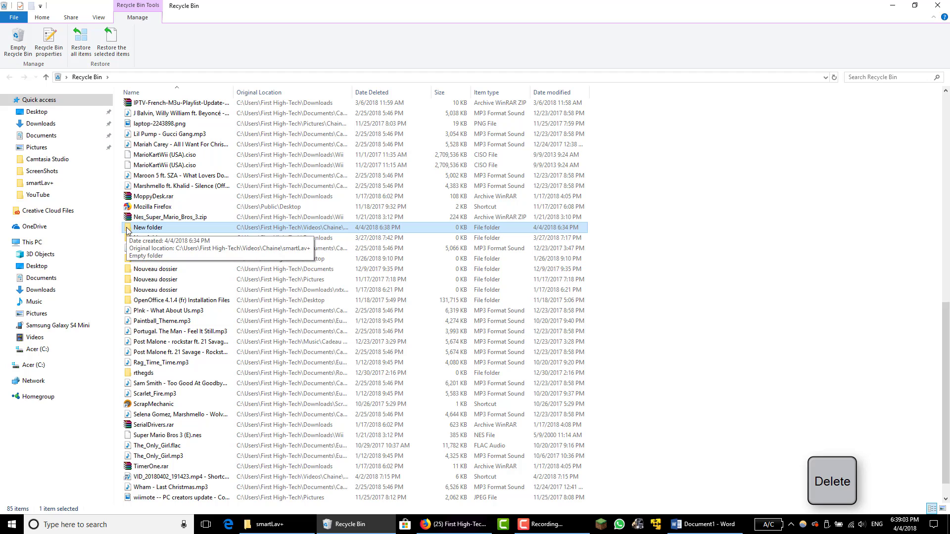
key(Delete)
key(Return)
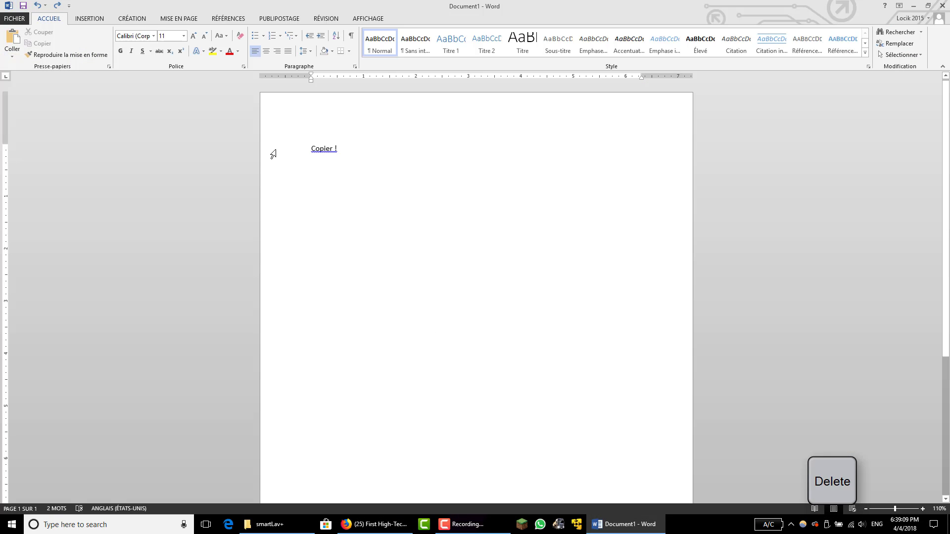
Step: Switch to the Word document, select the underlined text "Copier !" with the empty line below it, and delete the selection
drag(297, 155, 299, 176)
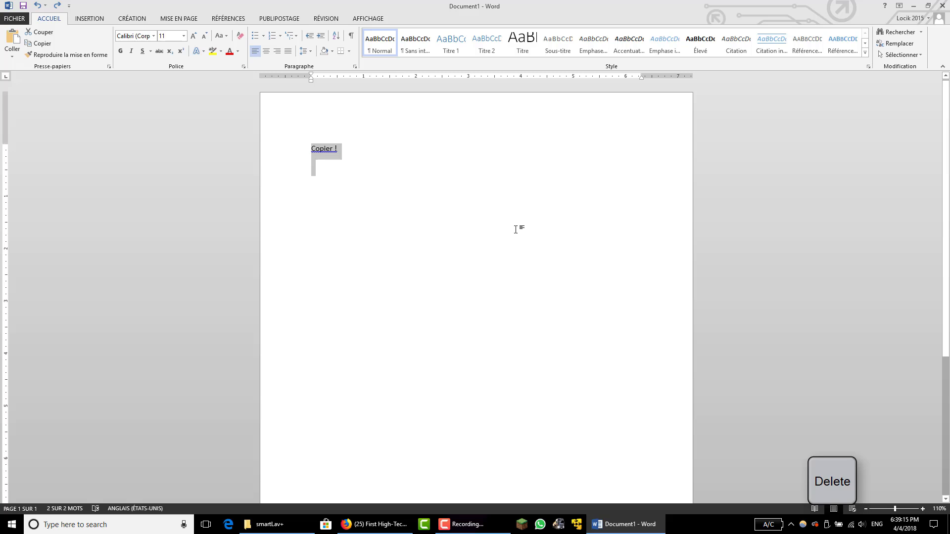
key(Delete)
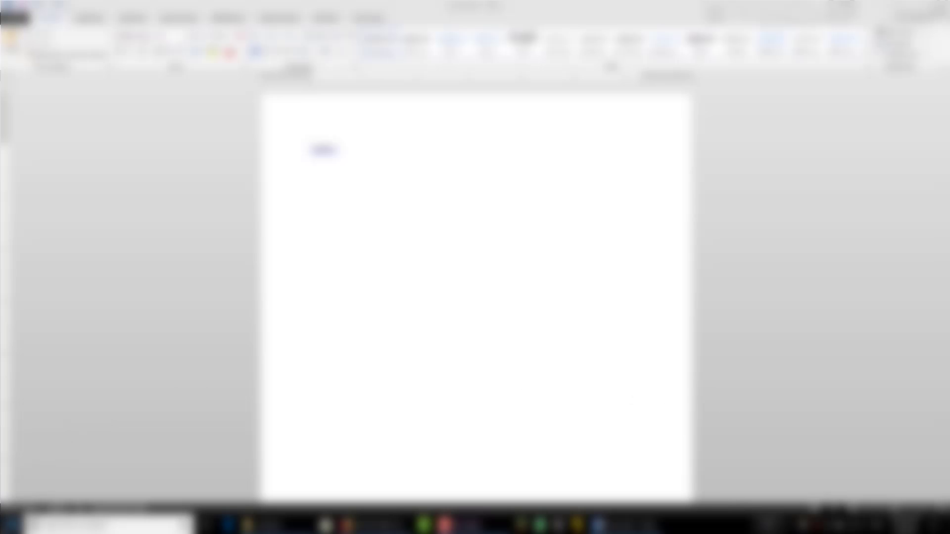
Step: Bring up the computer's power options from Start
click(12, 525)
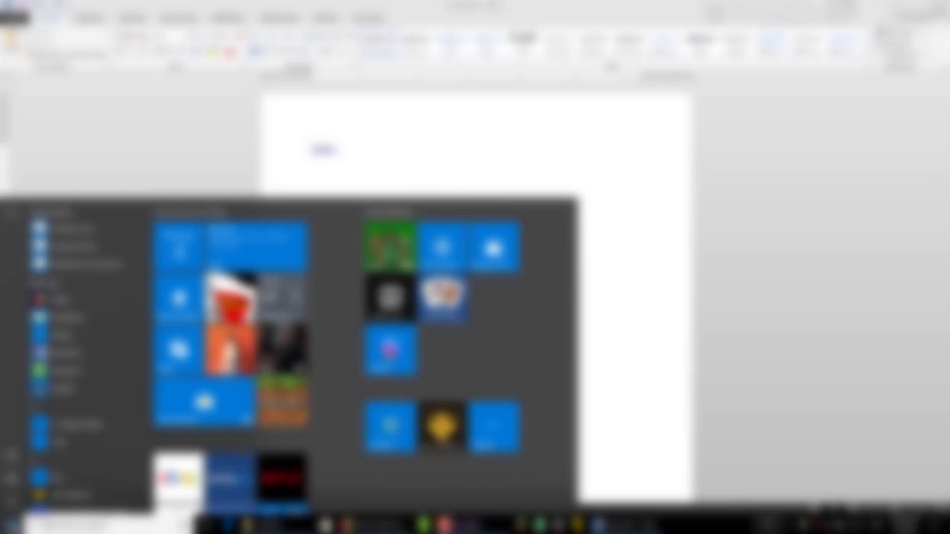
click(11, 503)
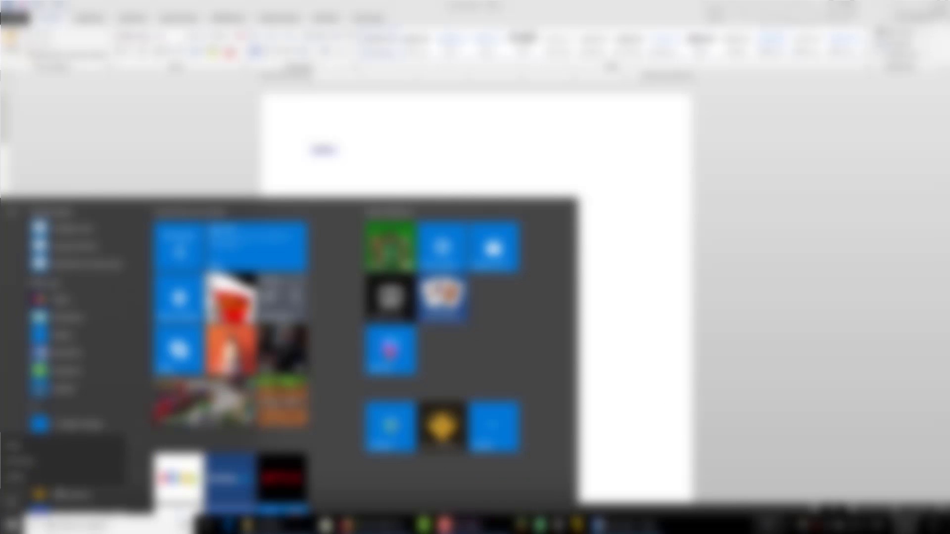